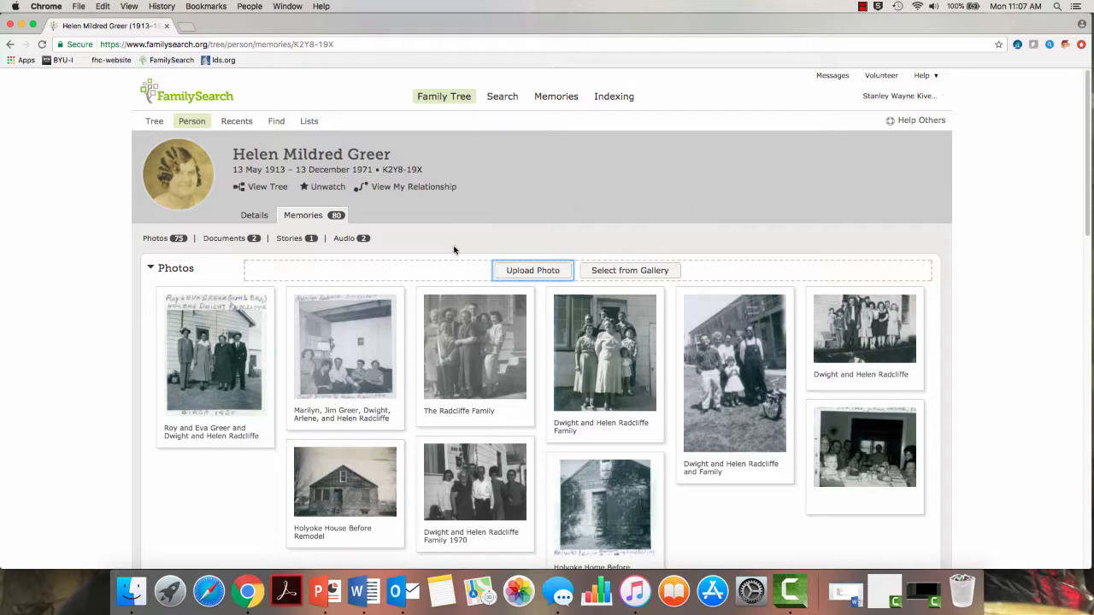
{"action": "left_click", "coordinate": [531, 271]}
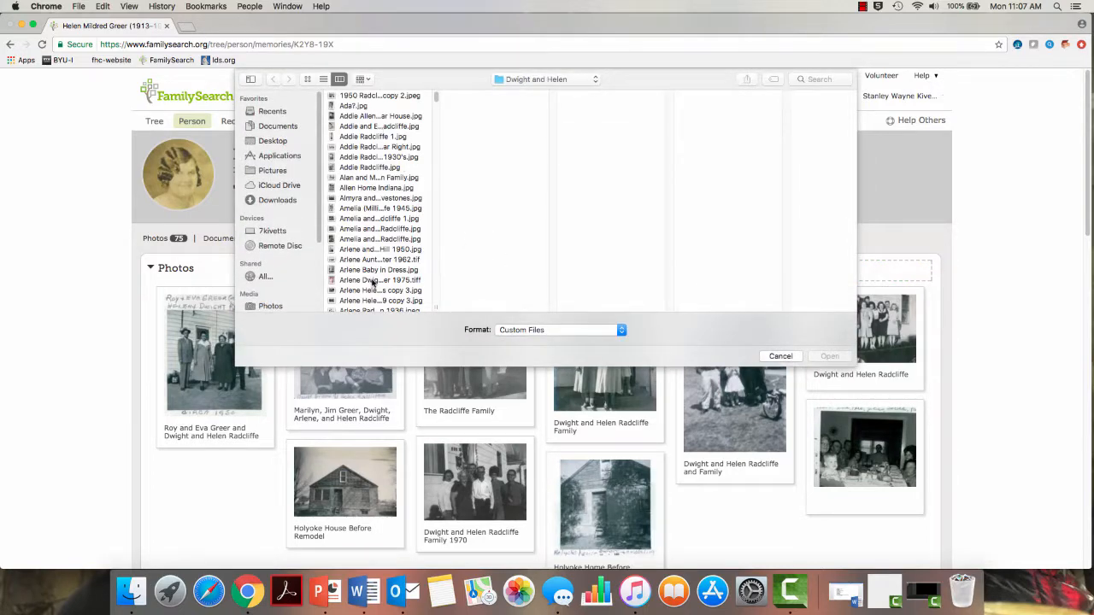
{"action": "scroll", "coordinate": [373, 282], "scroll_direction": "down", "scroll_amount": 15}
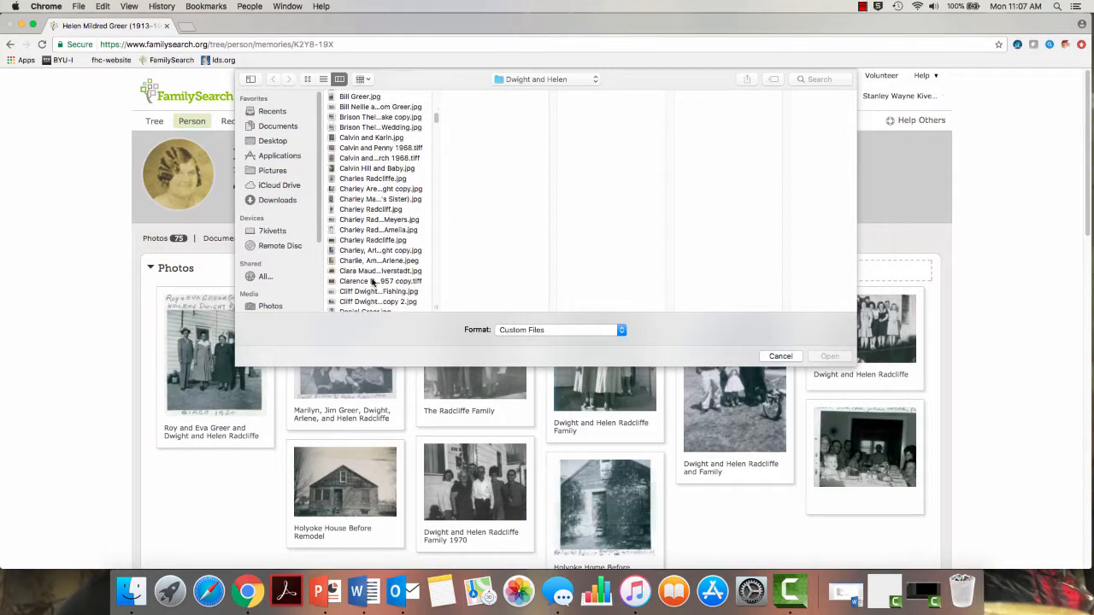
{"action": "scroll", "coordinate": [373, 282], "scroll_direction": "down", "scroll_amount": 15}
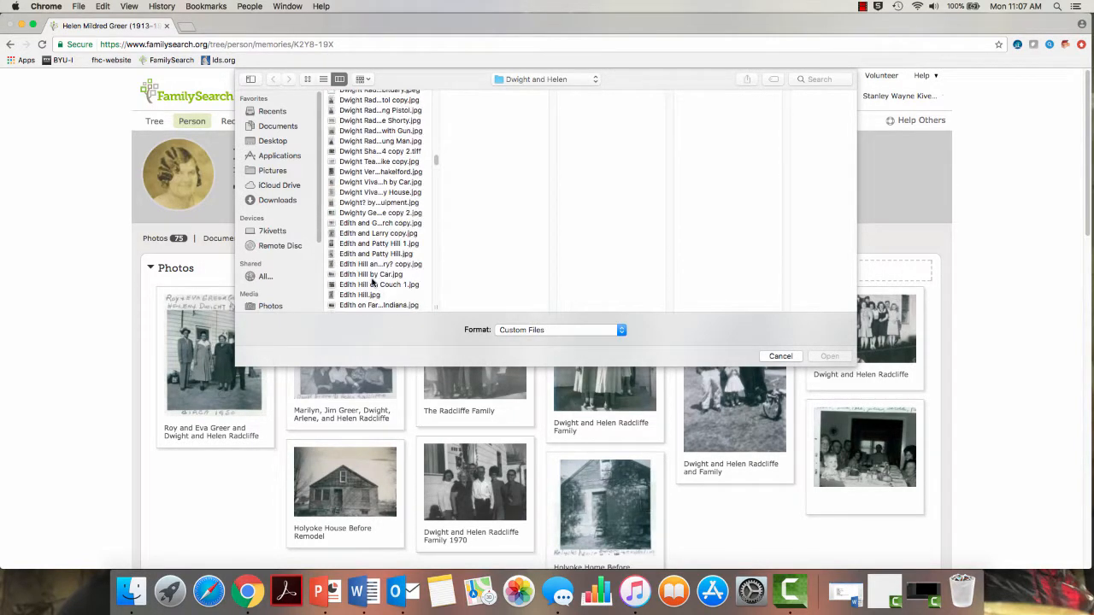
{"action": "scroll", "coordinate": [373, 282], "scroll_direction": "down", "scroll_amount": 15}
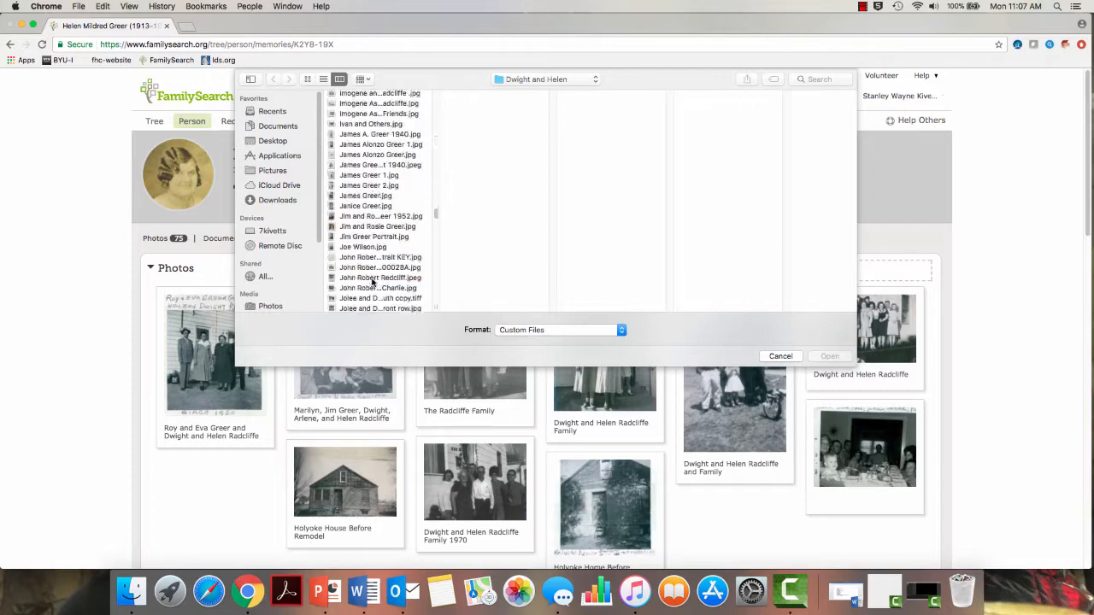
{"action": "scroll", "coordinate": [373, 283], "scroll_direction": "down", "scroll_amount": 10}
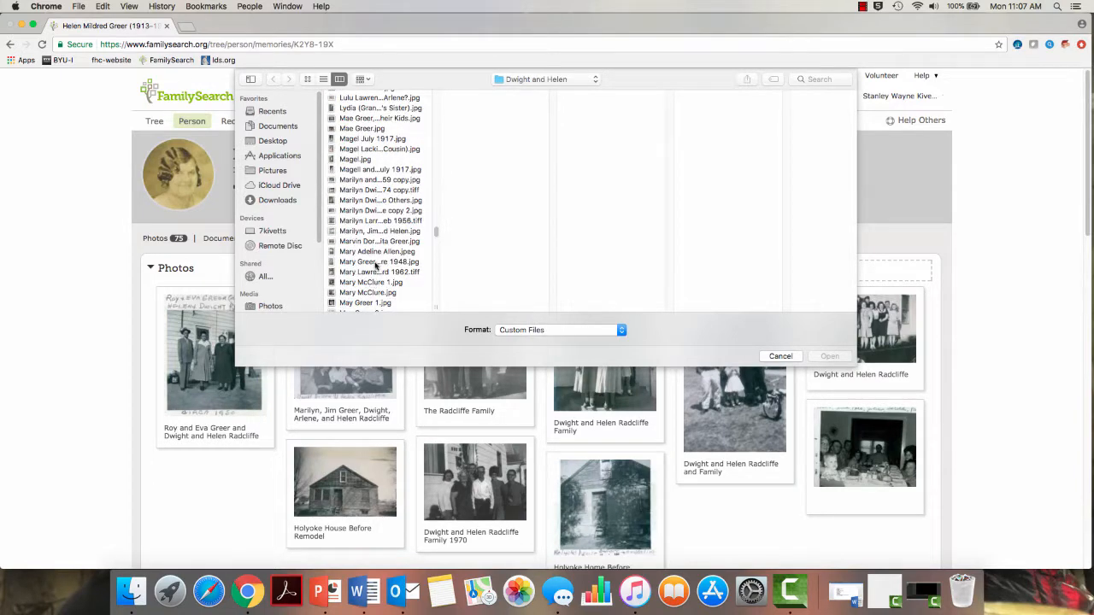
{"action": "left_click", "coordinate": [371, 273]}
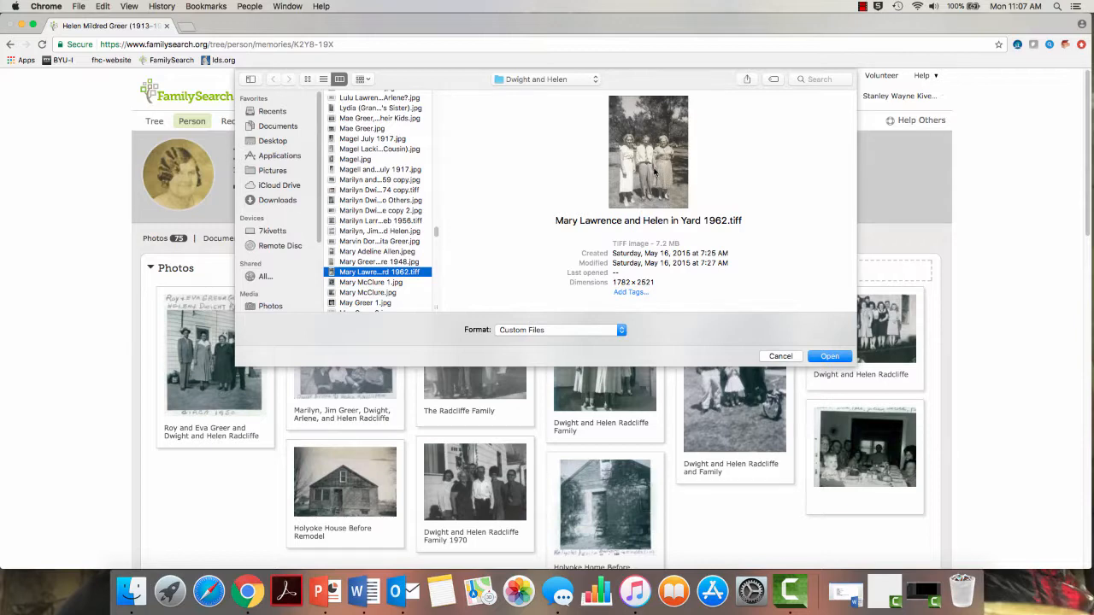
{"action": "left_click", "coordinate": [831, 357]}
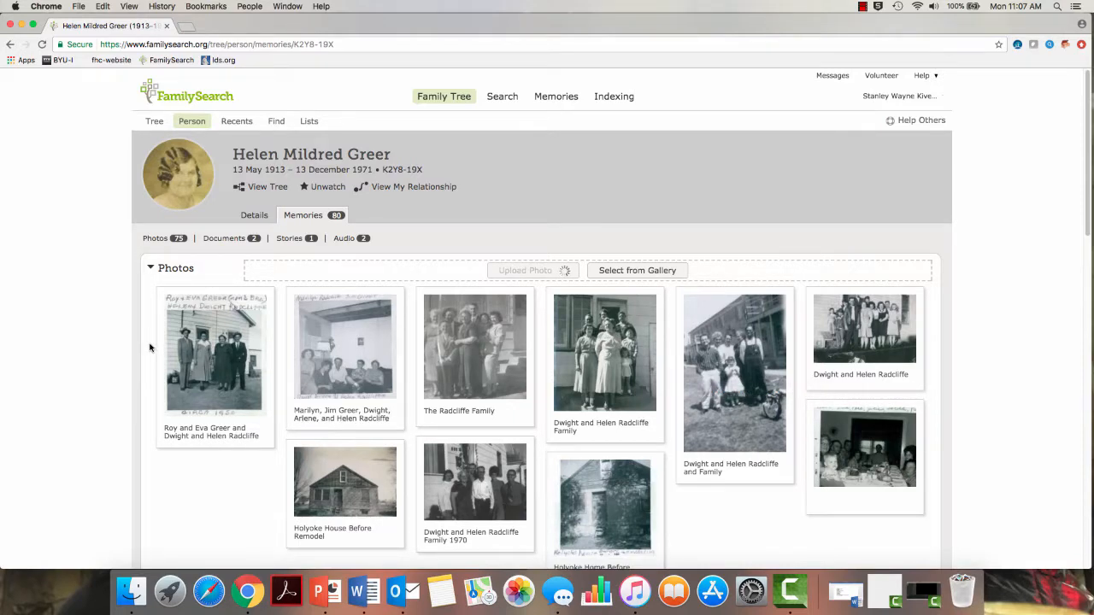
Scroll down to the Photos grid to find the new unscreened, untagged 1962 yard photo
{"action": "scroll", "coordinate": [149, 347], "scroll_direction": "down", "scroll_amount": 5}
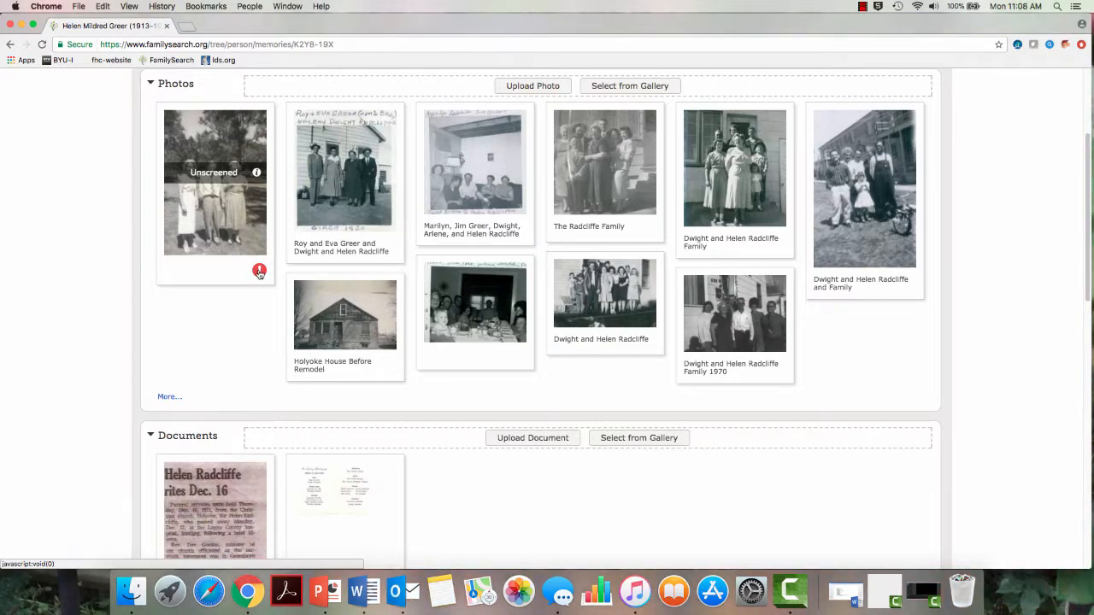
{"action": "mouse_move", "coordinate": [260, 273]}
{"action": "left_click", "coordinate": [259, 272]}
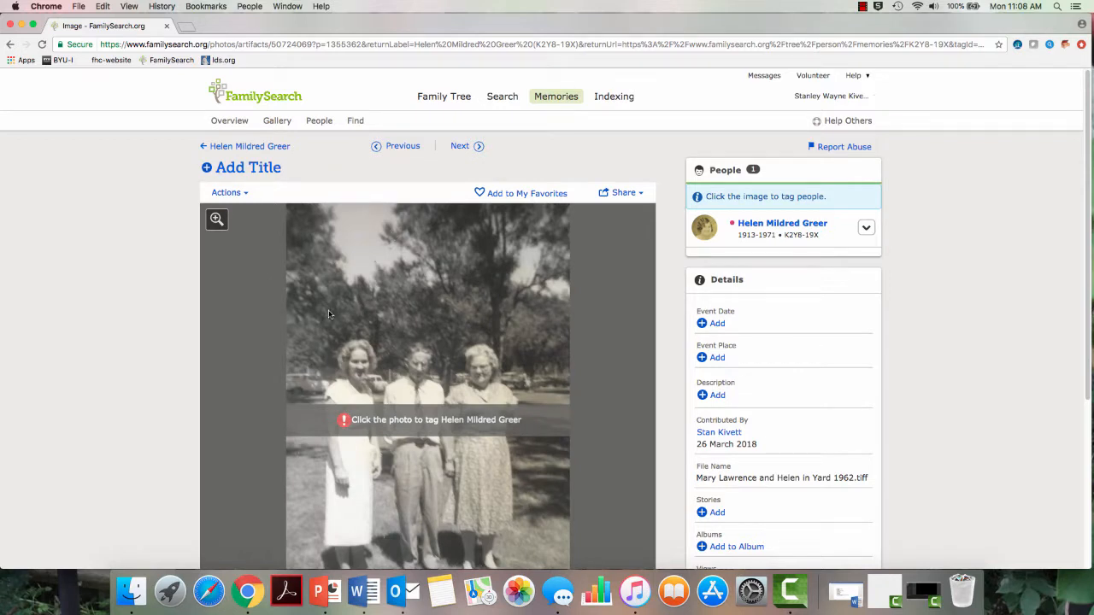
{"action": "left_click", "coordinate": [260, 167]}
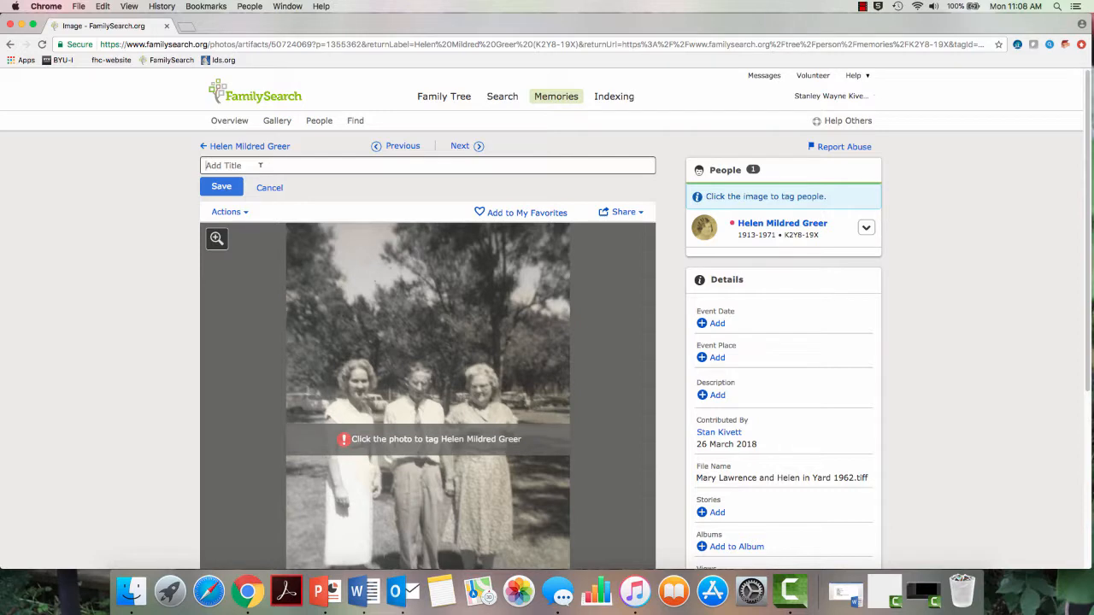
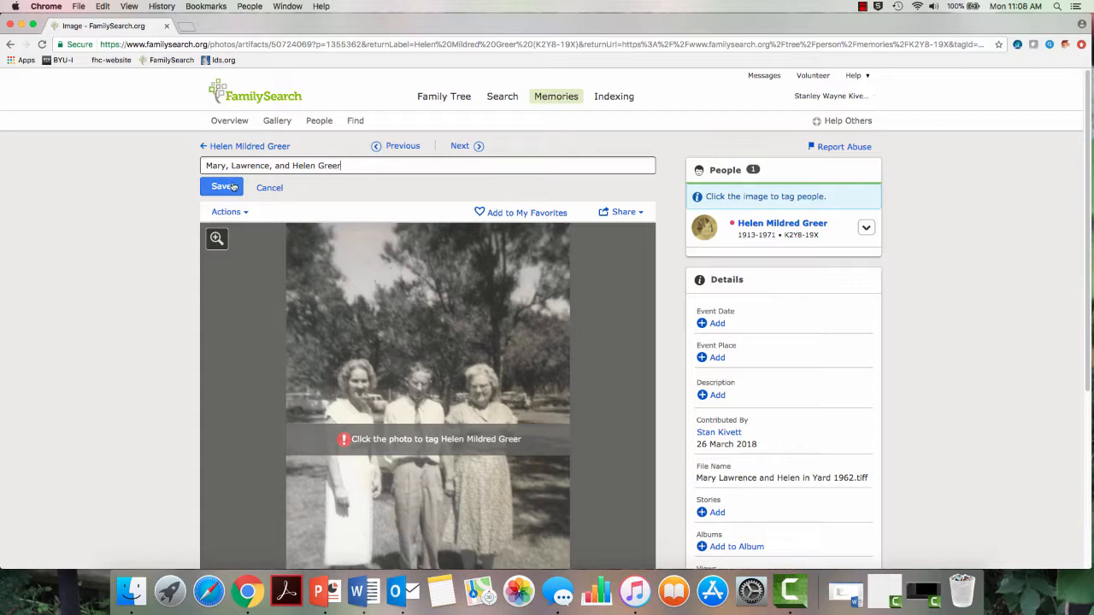
{"action": "left_click", "coordinate": [224, 187]}
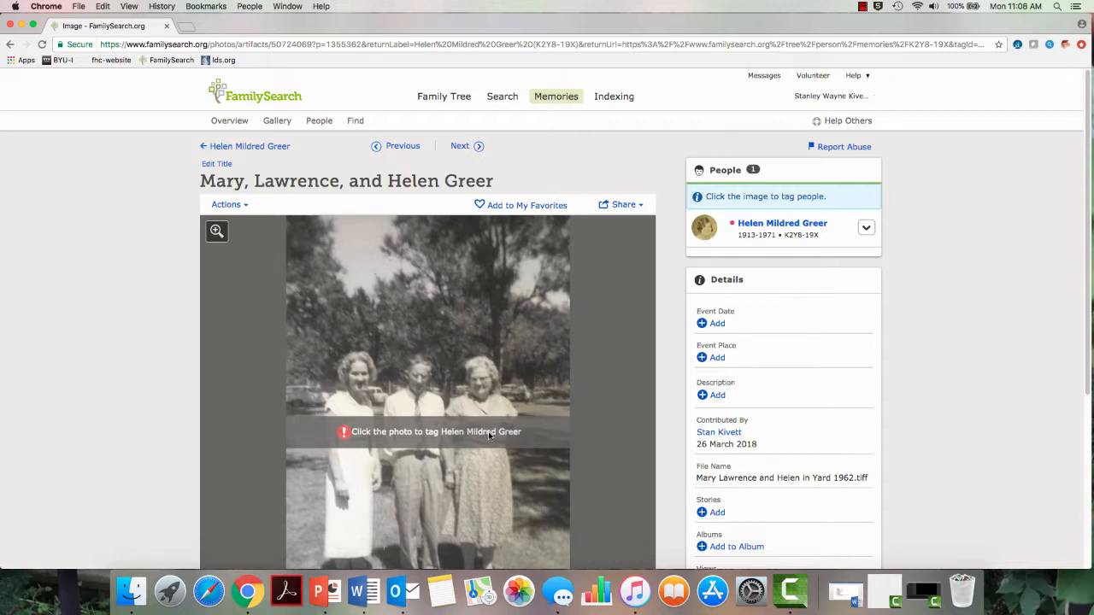
{"action": "left_click", "coordinate": [481, 384]}
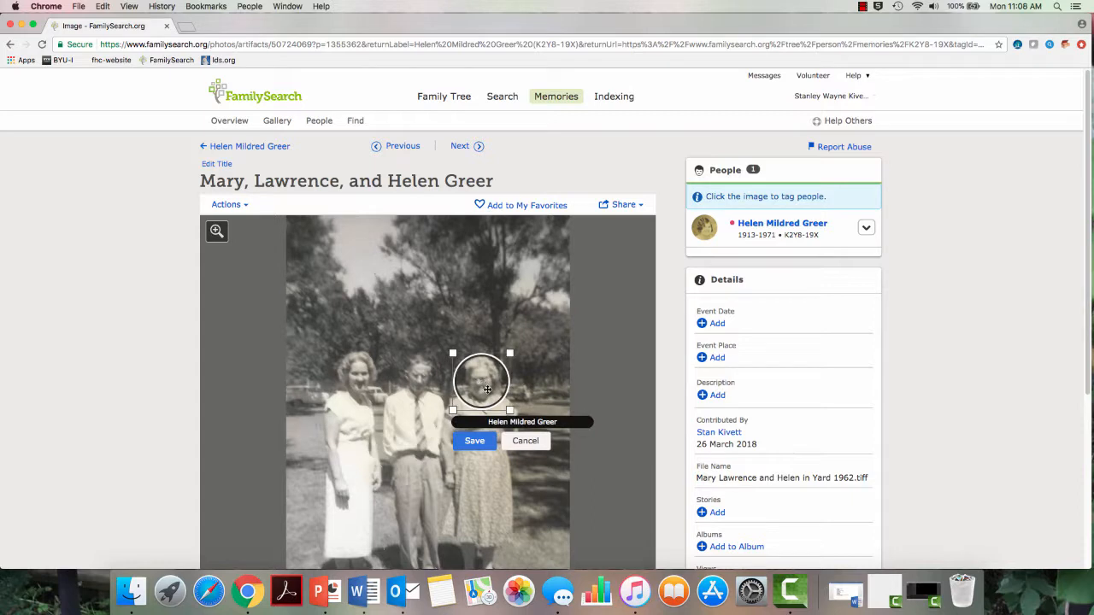
{"action": "left_click_drag", "start_coordinate": [490, 386], "coordinate": [489, 387]}
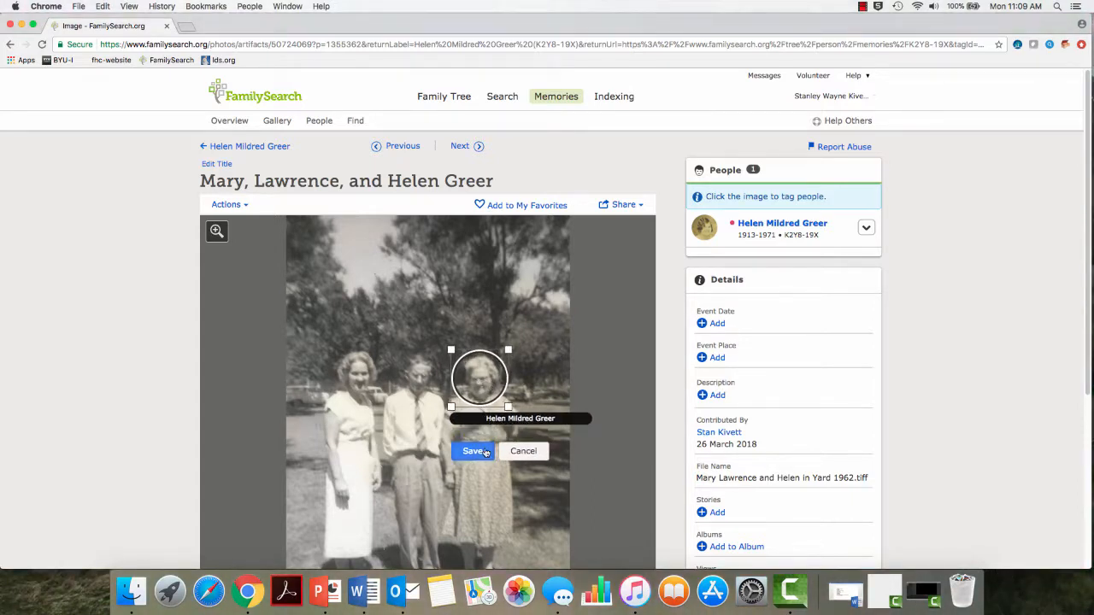
{"action": "left_click", "coordinate": [472, 452]}
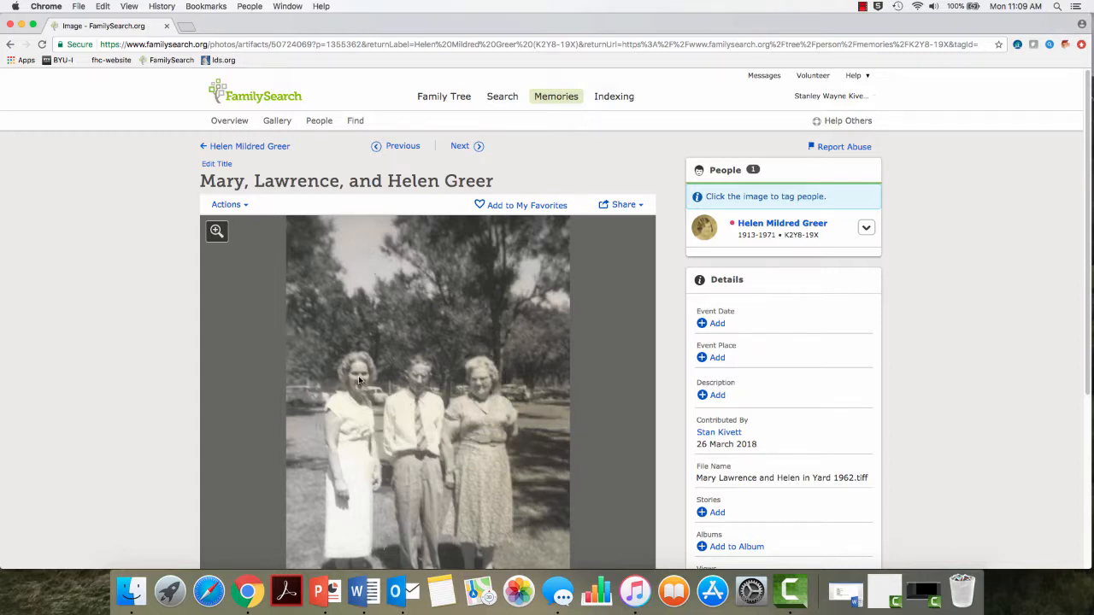
{"action": "left_click", "coordinate": [359, 380]}
{"action": "left_click", "coordinate": [357, 376]}
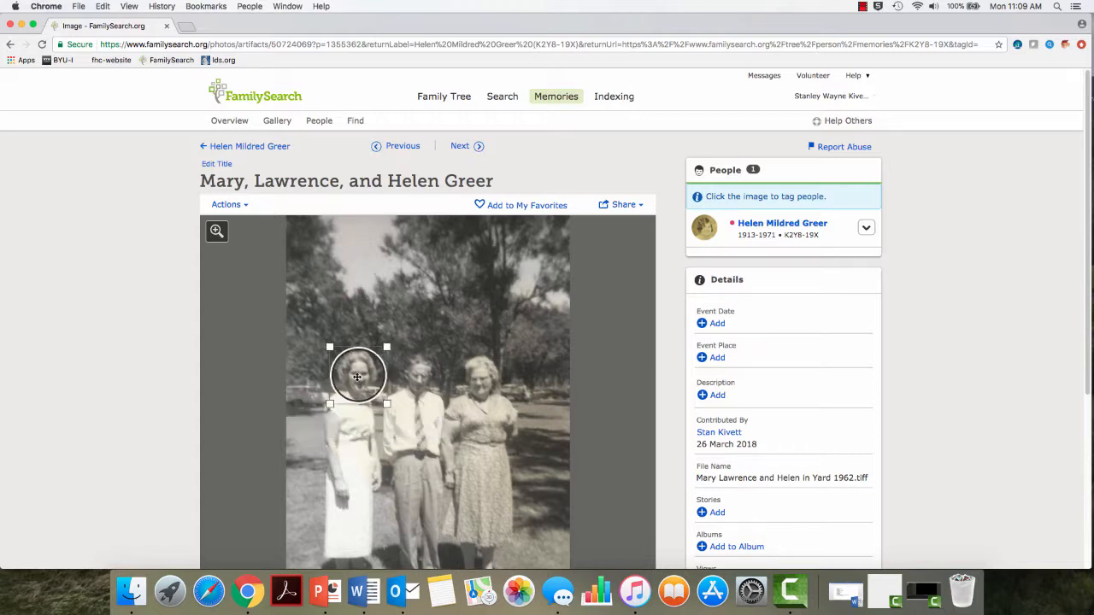
{"action": "left_click_drag", "start_coordinate": [358, 376], "coordinate": [357, 375]}
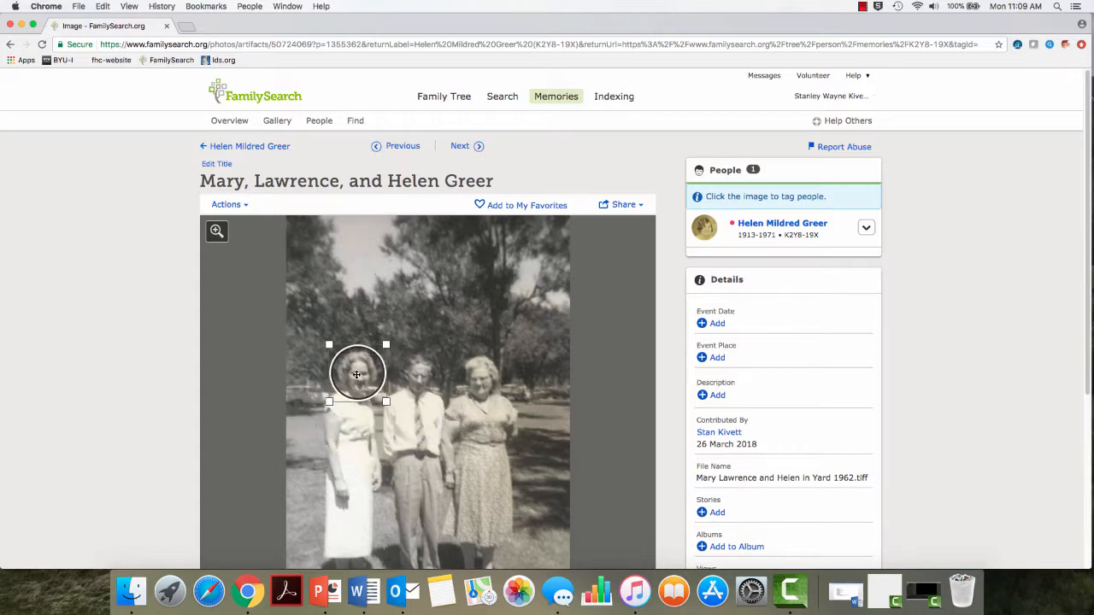
{"action": "left_click", "coordinate": [357, 374]}
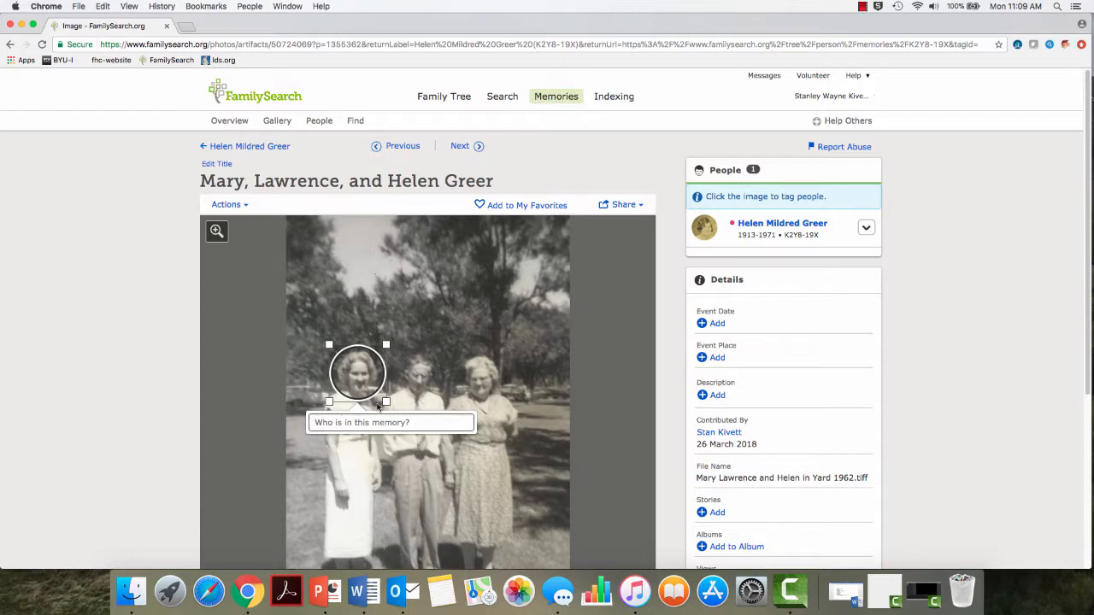
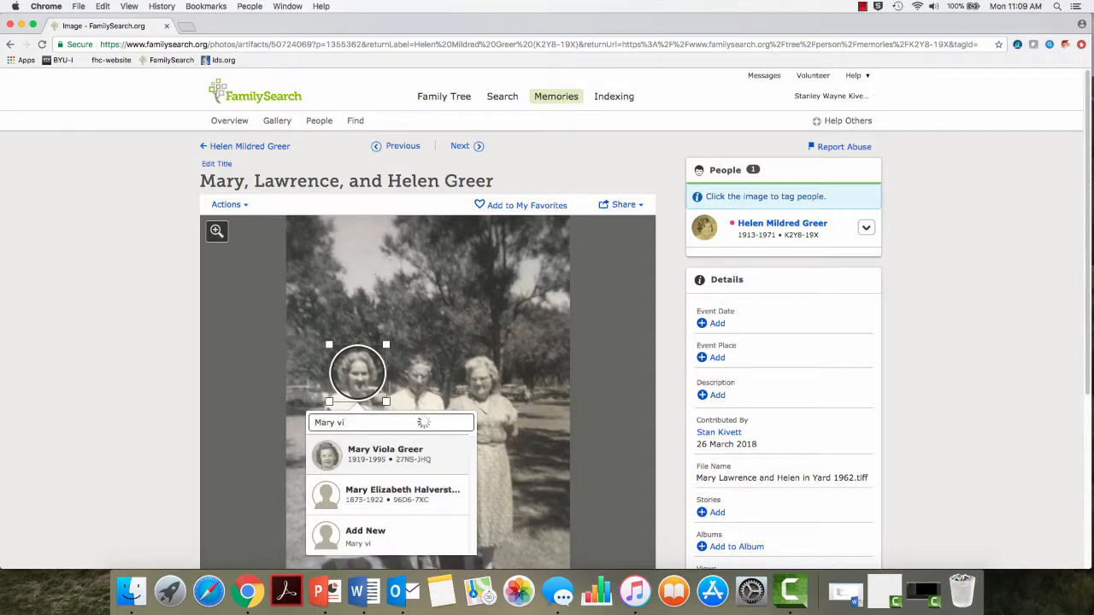
{"action": "left_click", "coordinate": [386, 452]}
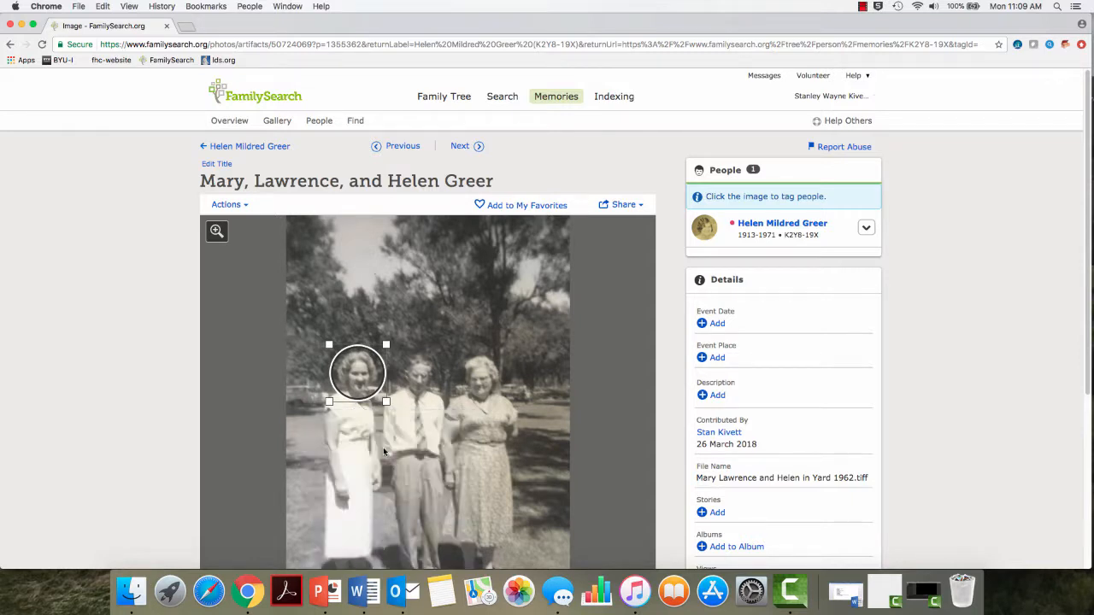
{"action": "left_click", "coordinate": [421, 378]}
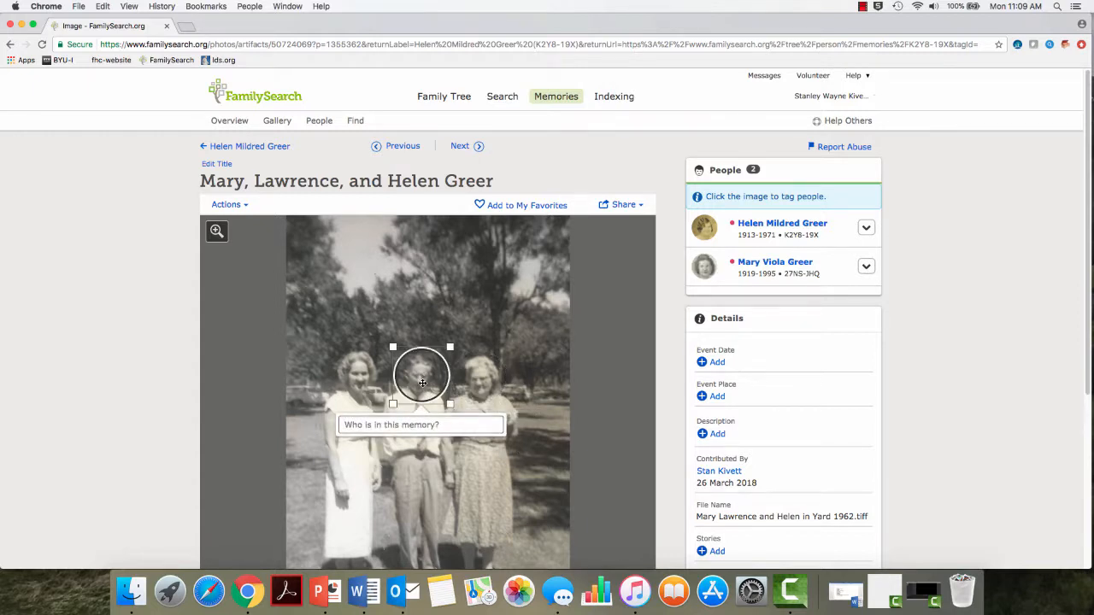
{"action": "left_click_drag", "start_coordinate": [422, 383], "coordinate": [419, 383]}
{"action": "left_click", "coordinate": [413, 422]}
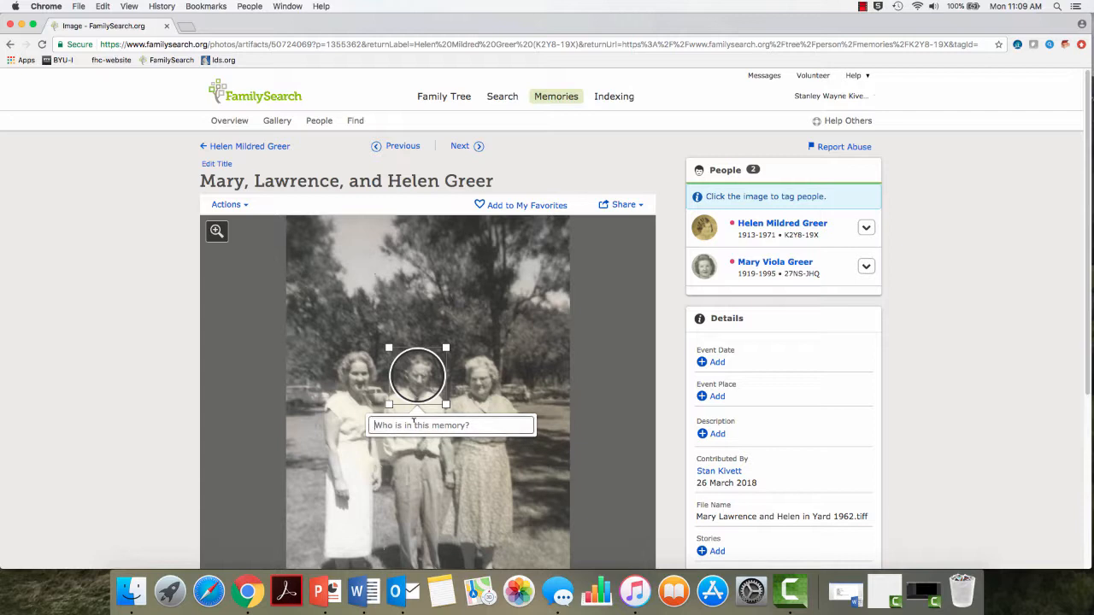
{"action": "type", "text": "Law"}
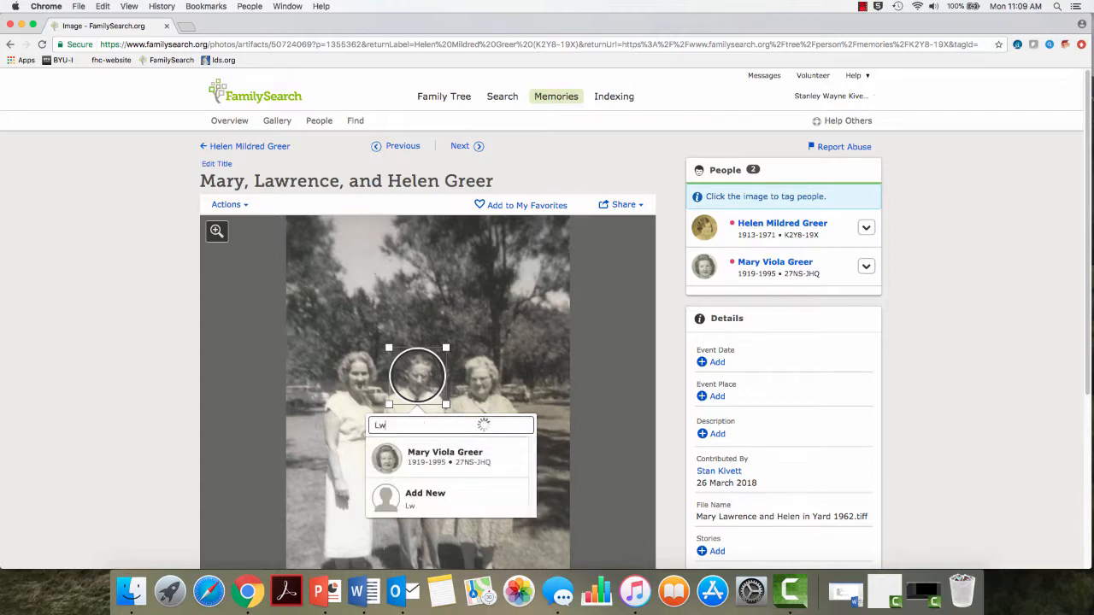
{"action": "type", "text": "rence"}
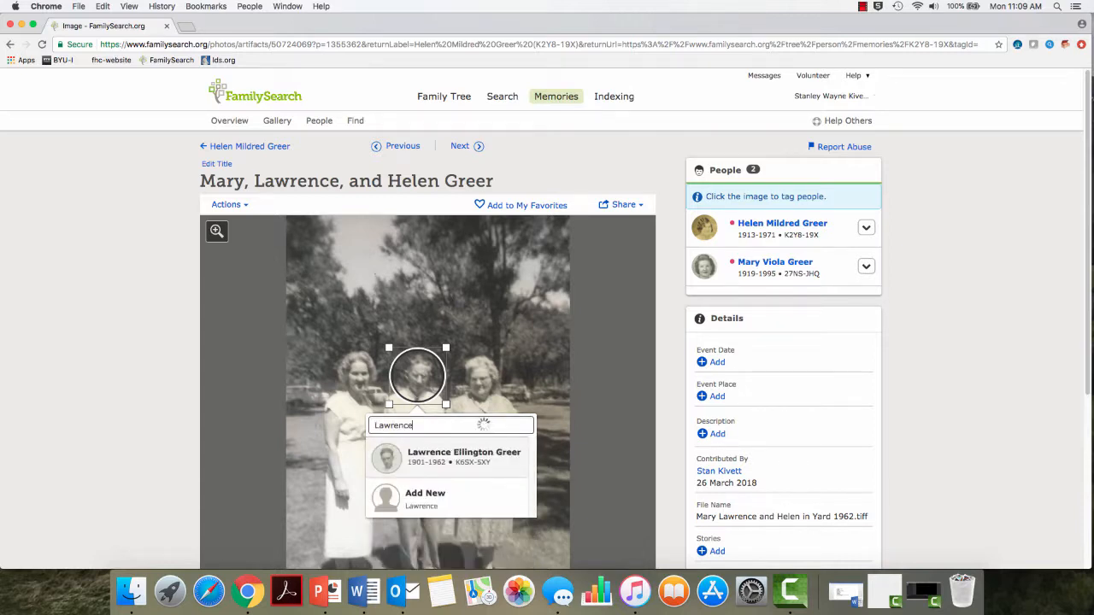
{"action": "left_click", "coordinate": [431, 459]}
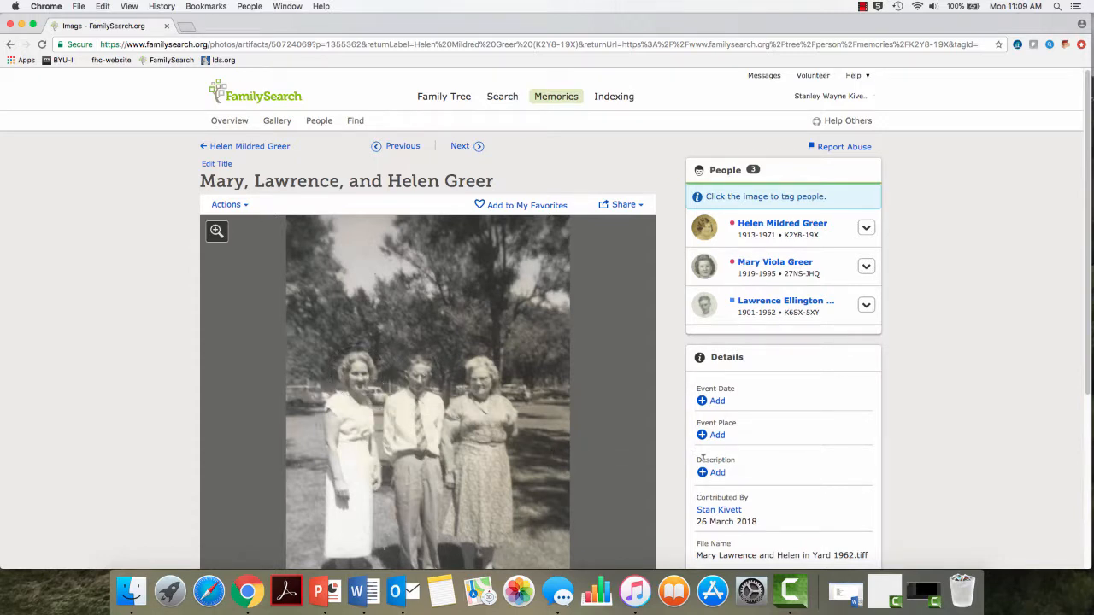
{"action": "scroll", "coordinate": [718, 461], "scroll_direction": "down", "scroll_amount": 3}
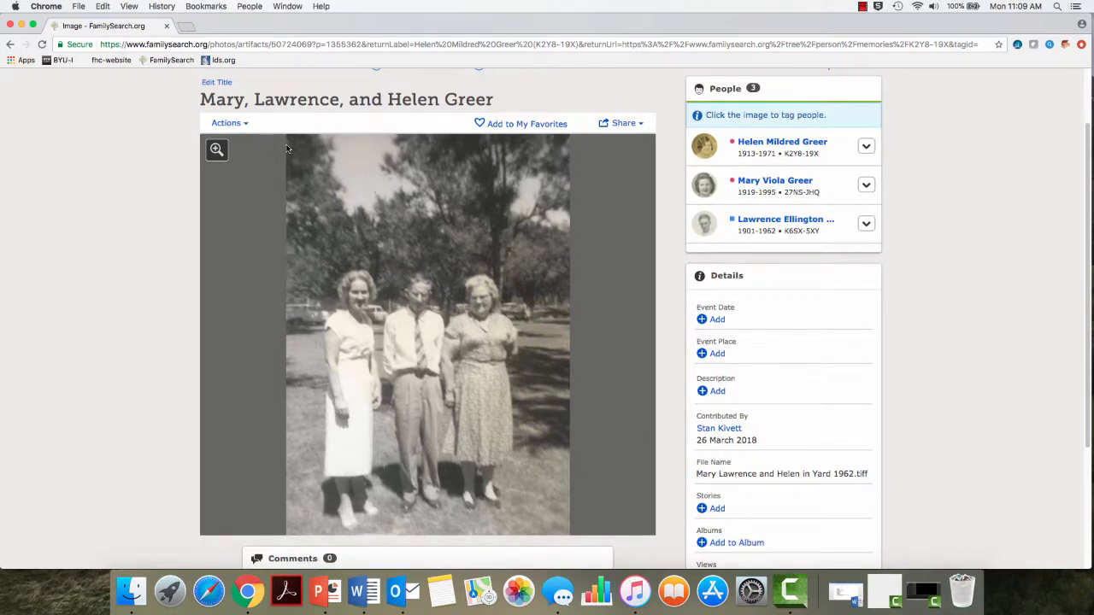
{"action": "left_click", "coordinate": [245, 124]}
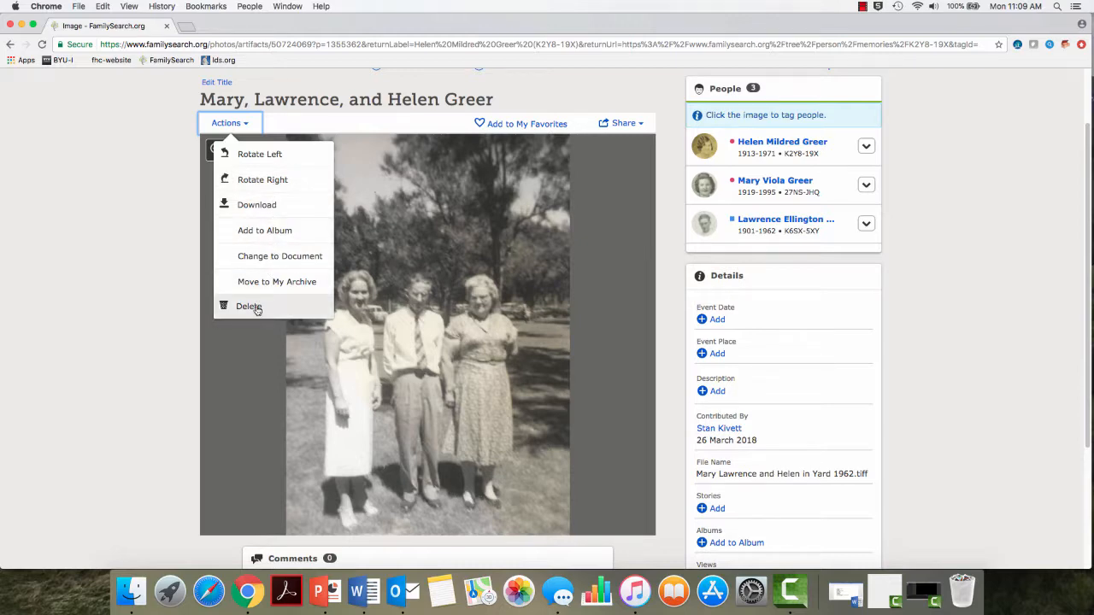
{"action": "left_click", "coordinate": [368, 124]}
{"action": "scroll", "coordinate": [366, 154], "scroll_direction": "up", "scroll_amount": 2}
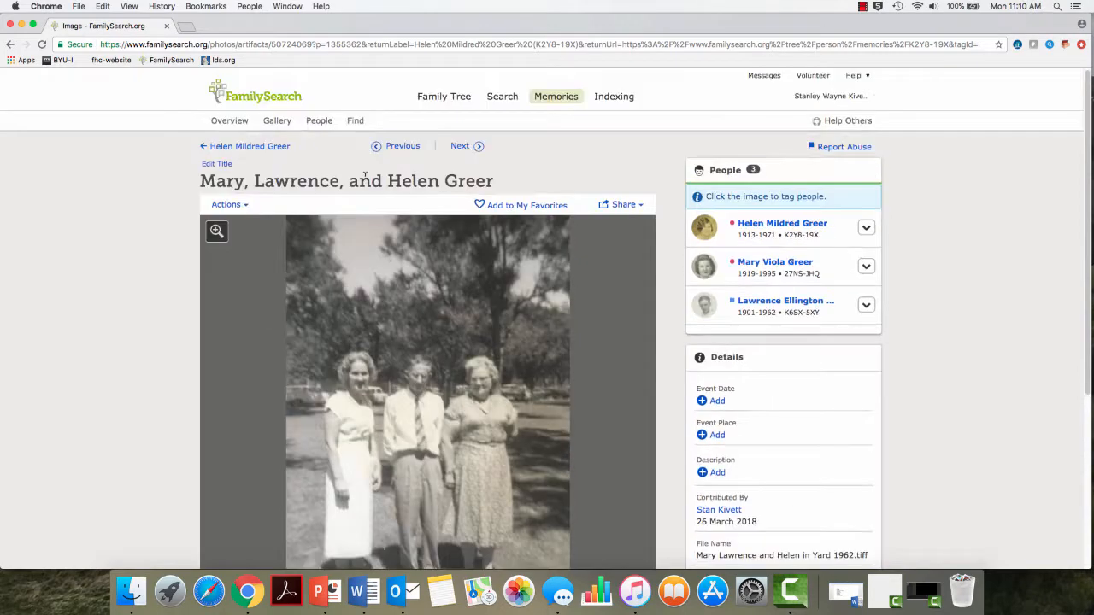
{"action": "left_click", "coordinate": [260, 147]}
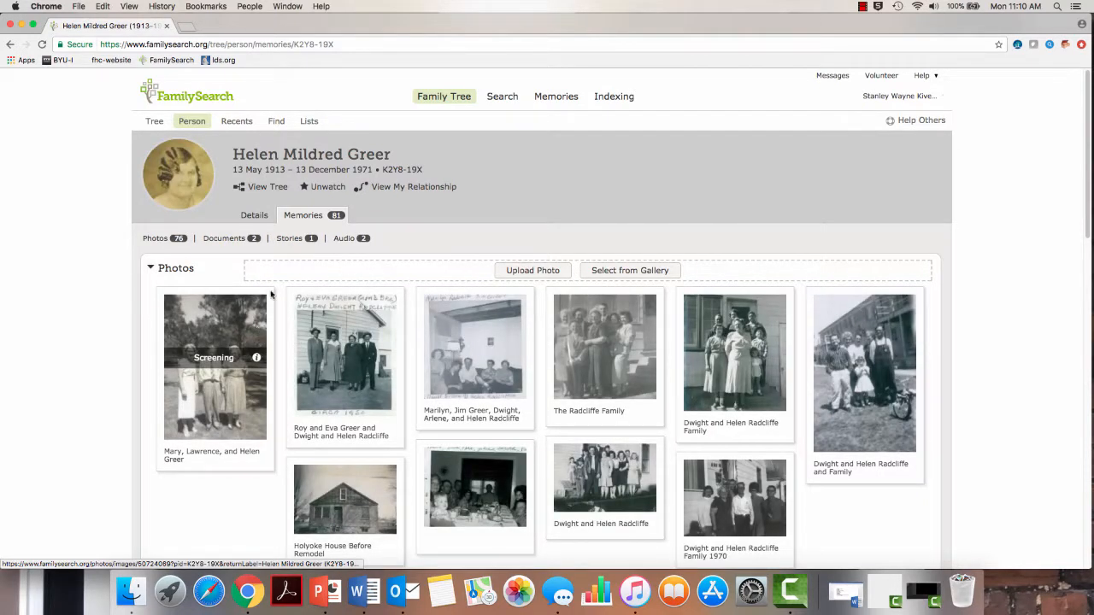
{"action": "left_click", "coordinate": [180, 175]}
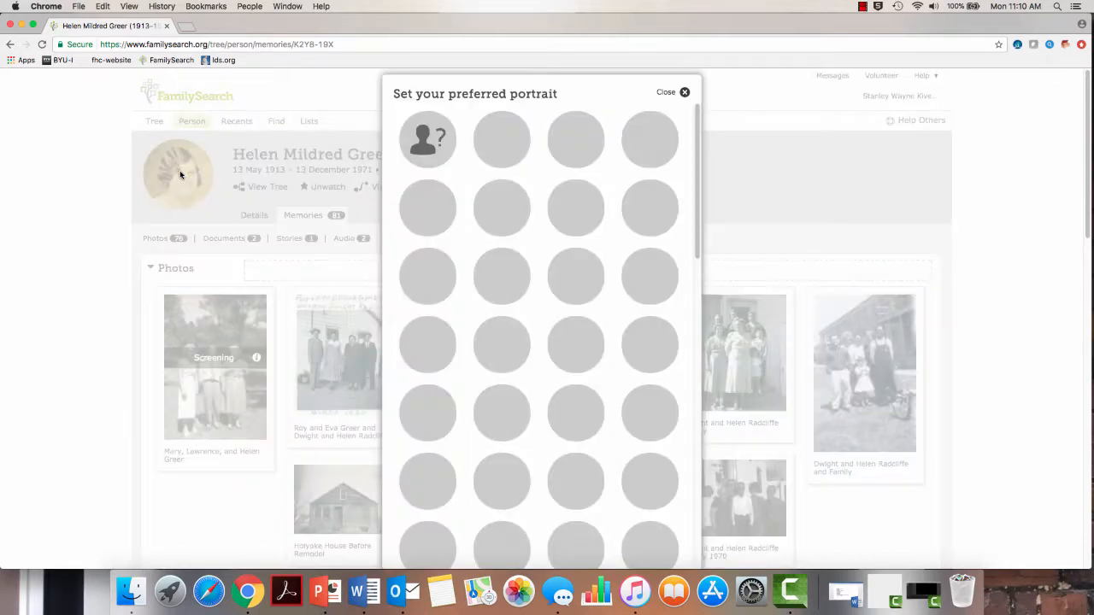